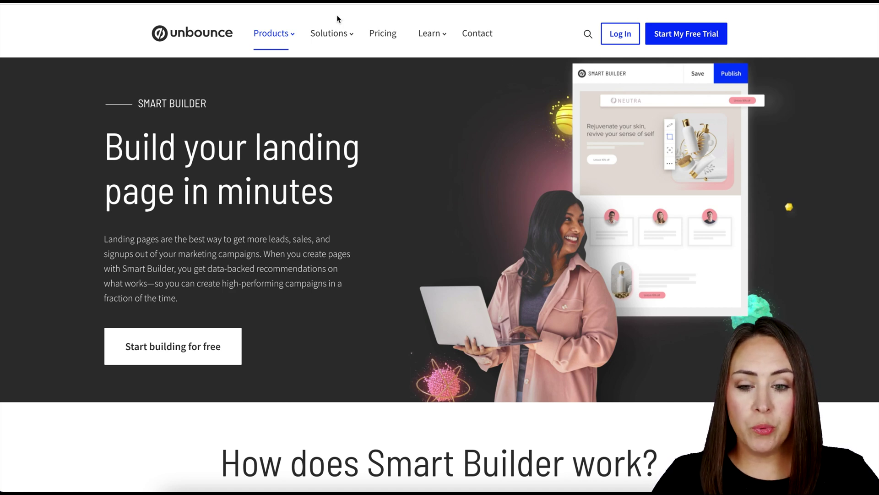
# Show the Products mega-menu from the top navigation of the Smart Builder page.
pyautogui.moveTo(266, 40)
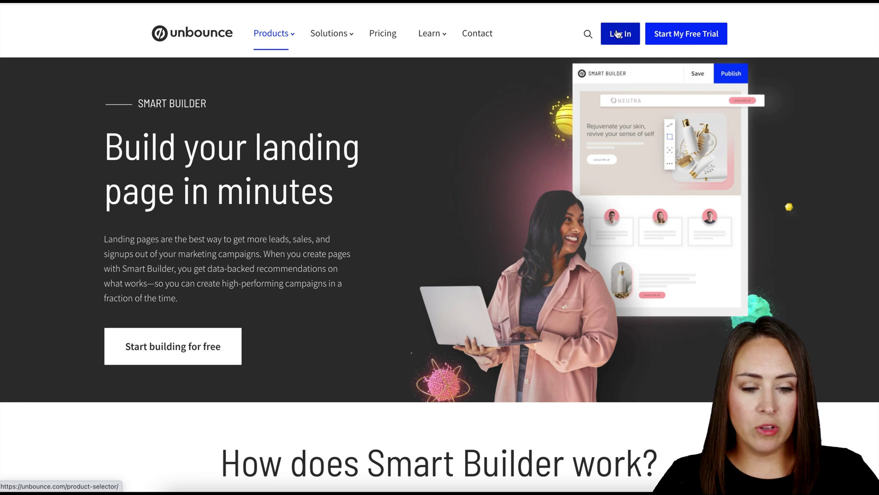
# Log in through the Smart Builder & Classic Builder login and open the Builder Tutorial page.
pyautogui.click(618, 34)
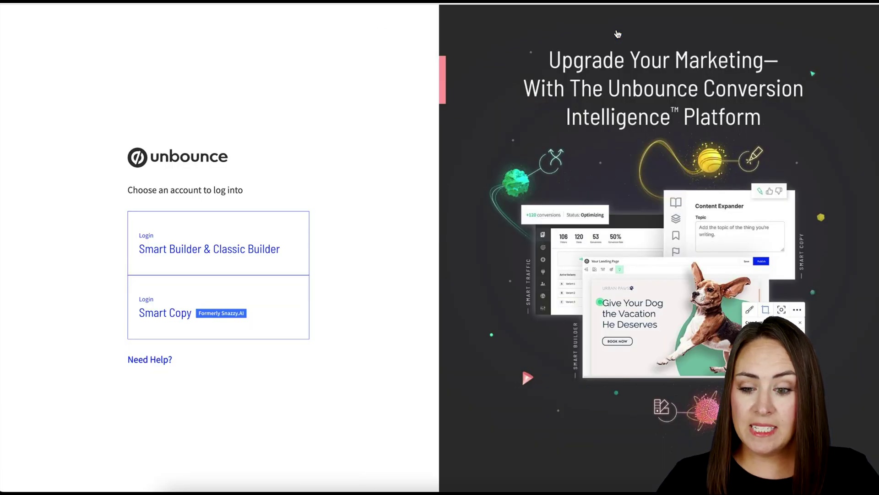
pyautogui.click(269, 235)
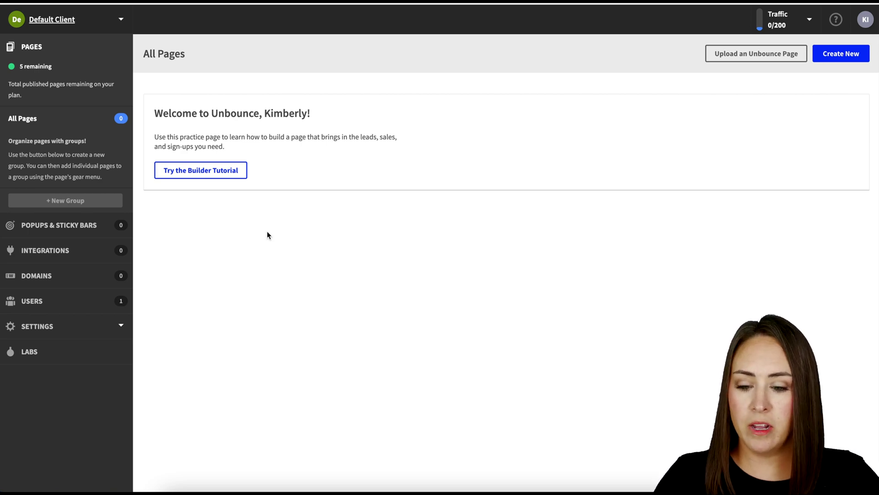
pyautogui.click(219, 173)
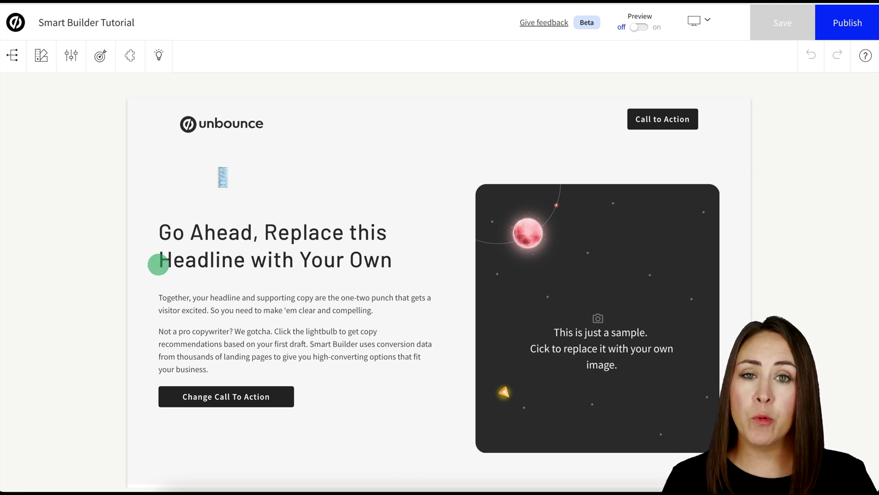
# Search the Apps panel for 'jotform' and insert the plain Jotform layout without a heading.
pyautogui.click(131, 63)
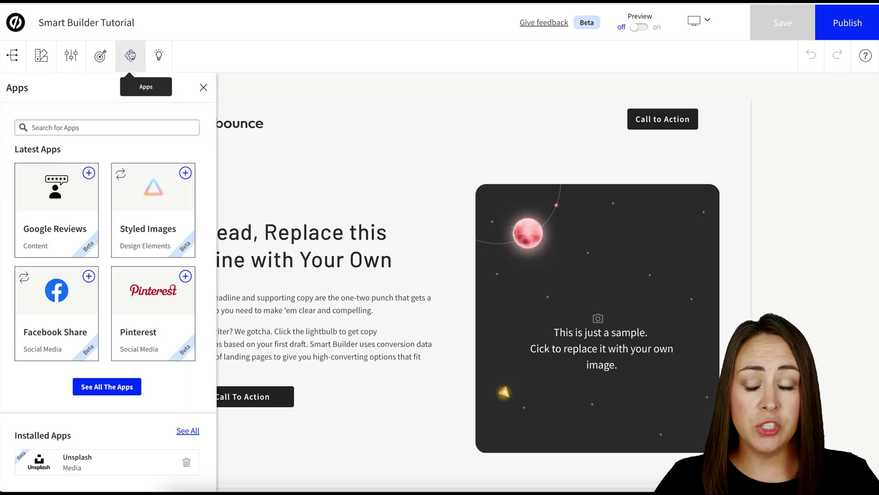
pyautogui.click(94, 128)
pyautogui.write('jotform')
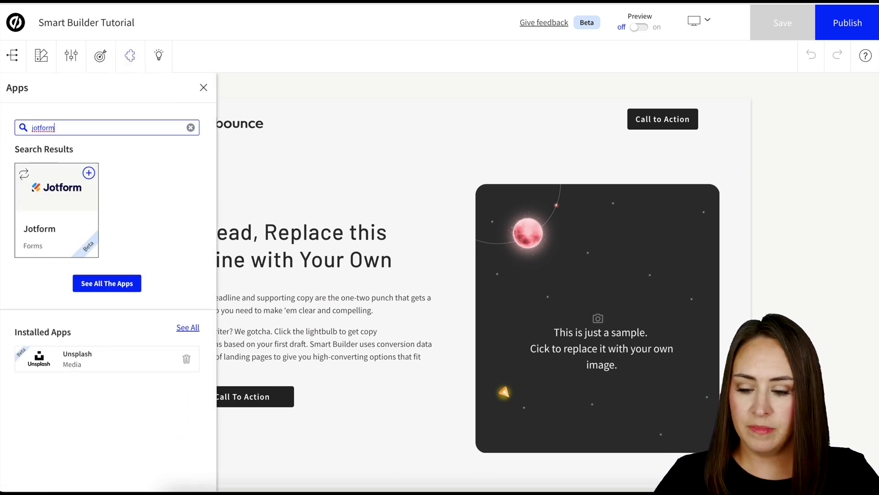
pyautogui.click(89, 173)
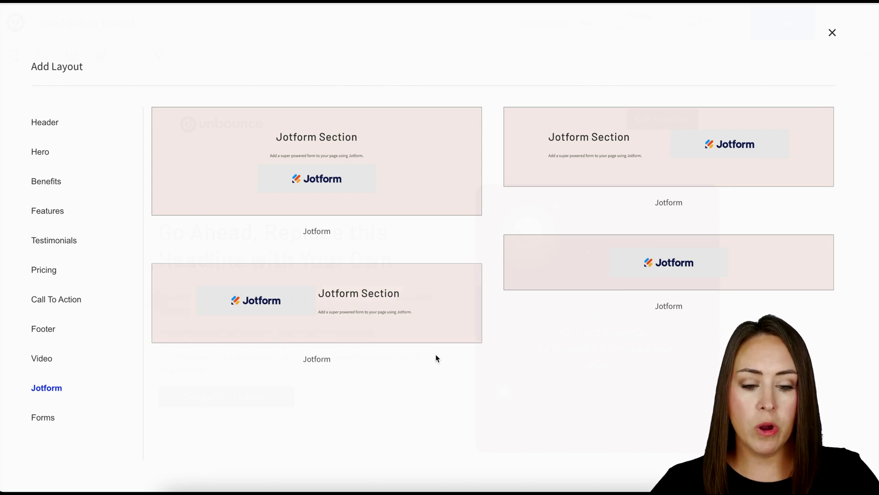
pyautogui.click(697, 264)
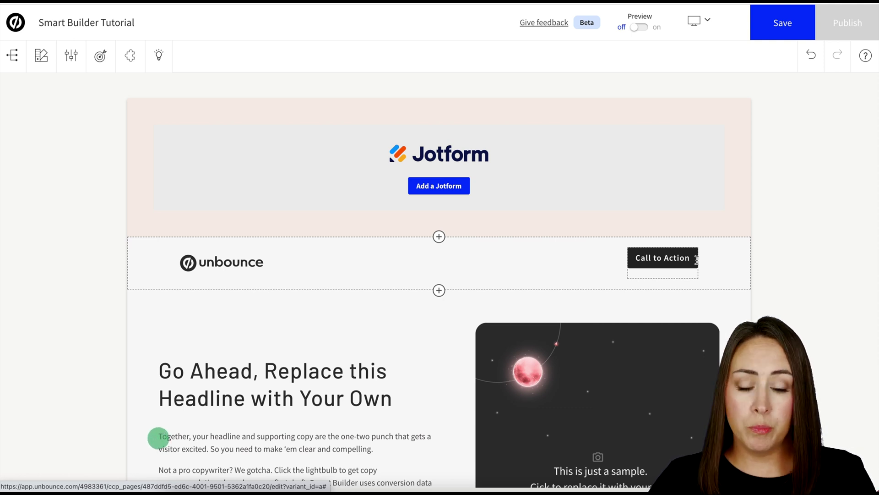
# Authorize the Jotform account and embed Form 2 with its Name, Email and My Products fields.
pyautogui.click(461, 184)
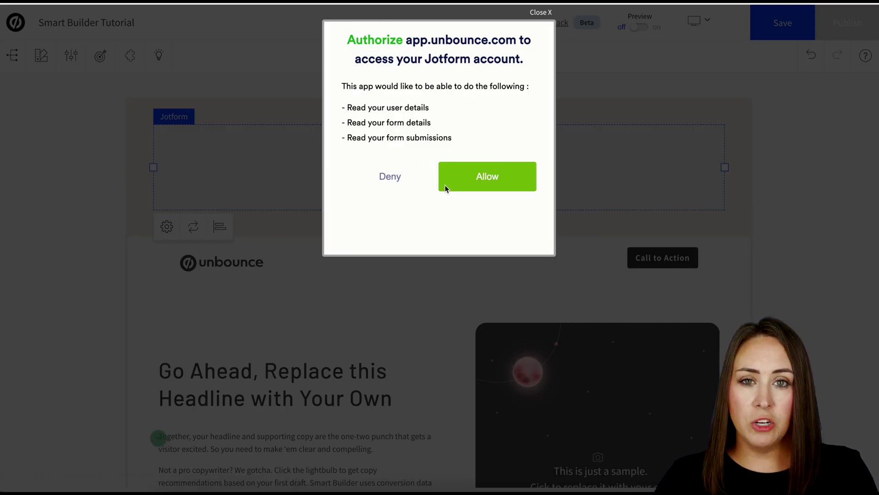
pyautogui.click(477, 186)
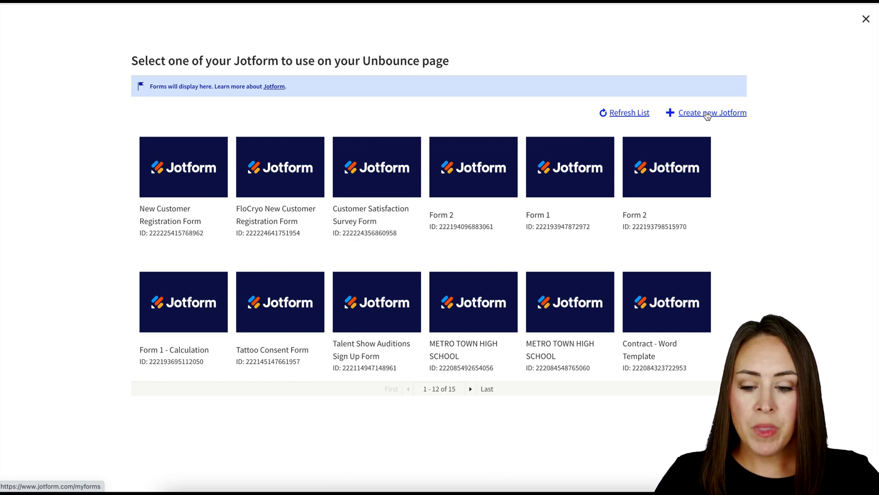
pyautogui.click(481, 181)
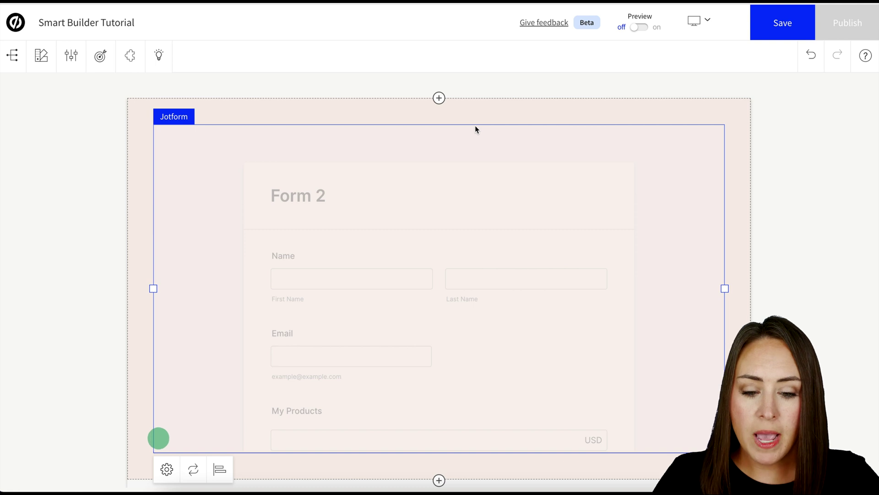
# Set the embedded form's height to 800 px in its settings.
pyautogui.scroll(-2, 475, 125)
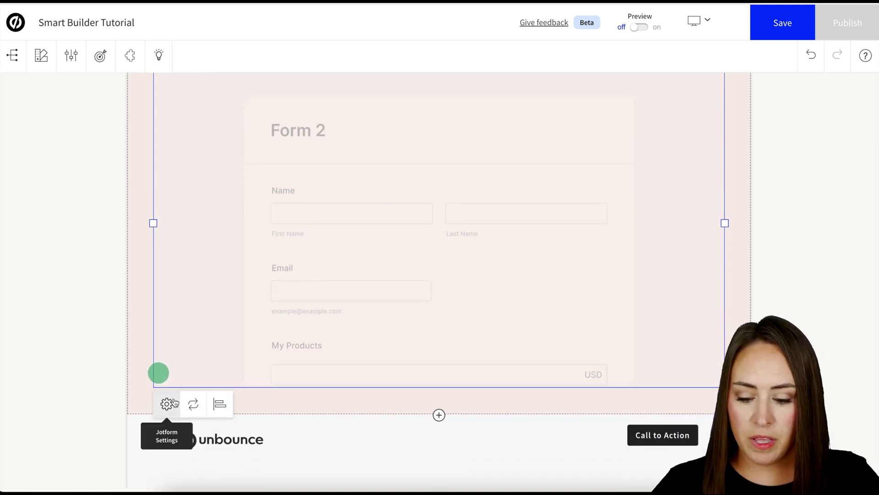
pyautogui.click(166, 404)
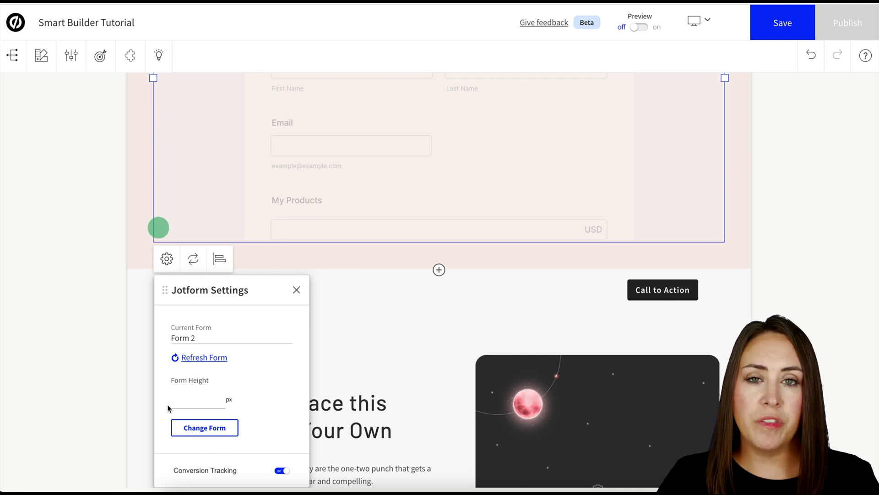
pyautogui.scroll(-1, 168, 408)
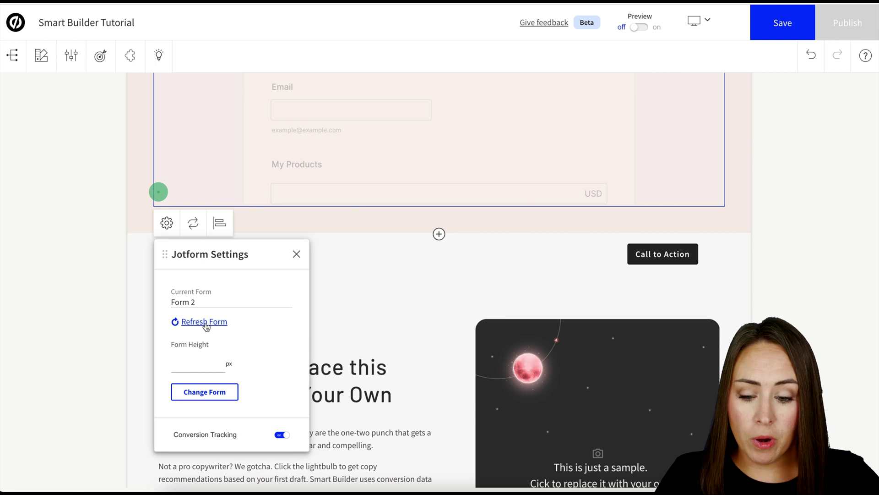
pyautogui.click(201, 366)
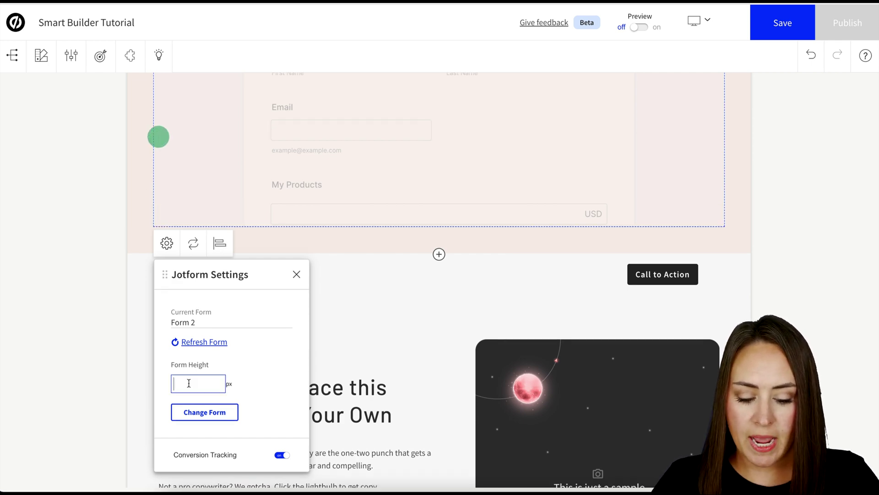
pyautogui.write('800')
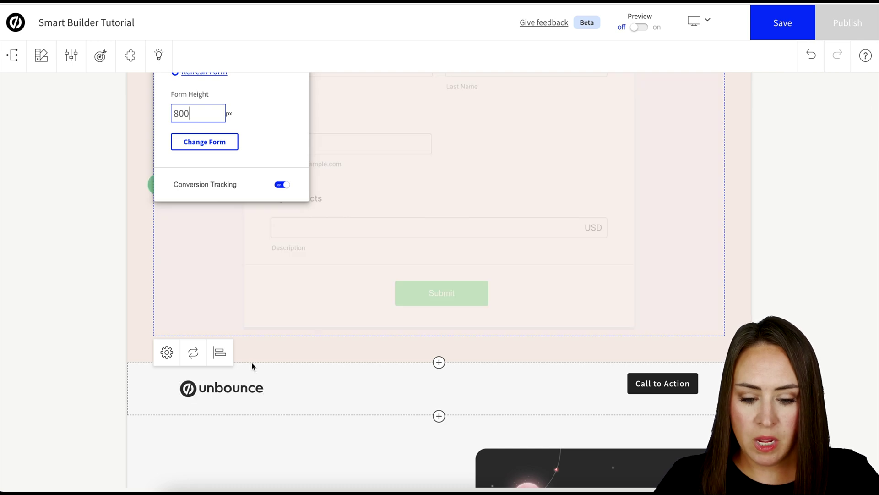
pyautogui.scroll(3, 252, 362)
pyautogui.click(252, 362)
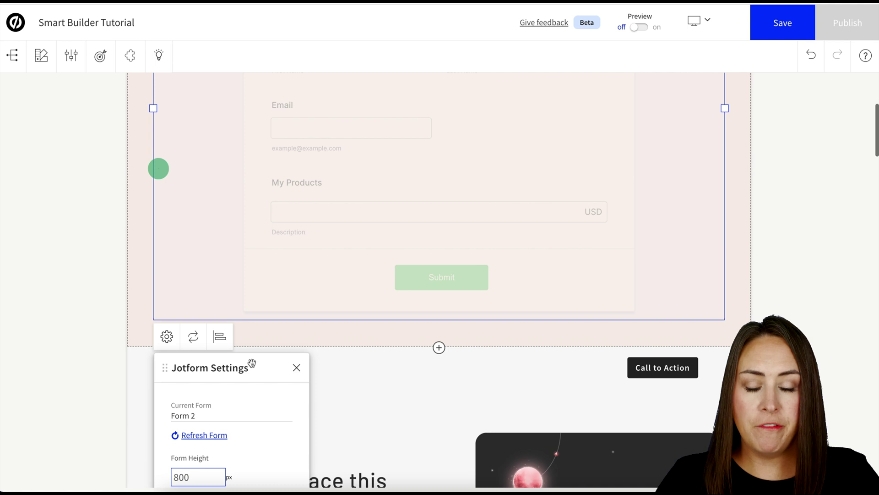
# Apply the stretch Align and Justify options to the form element, then close the alignment settings.
pyautogui.scroll(-3, 251, 360)
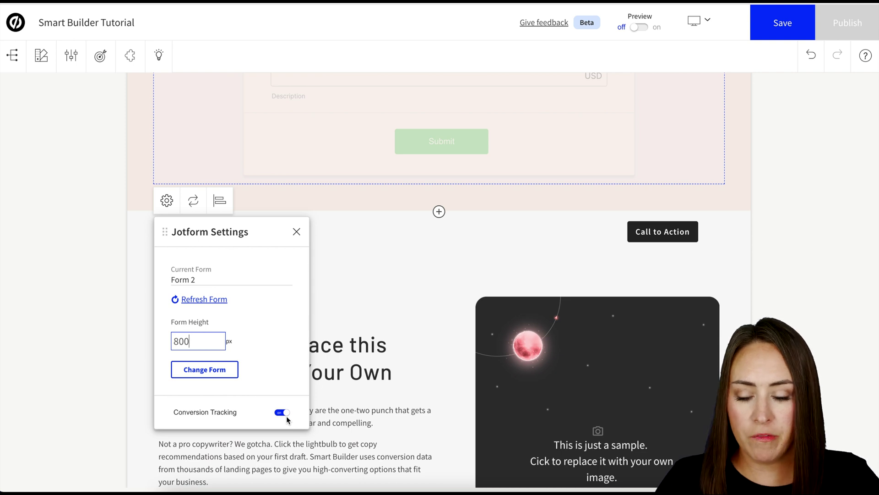
pyautogui.click(194, 208)
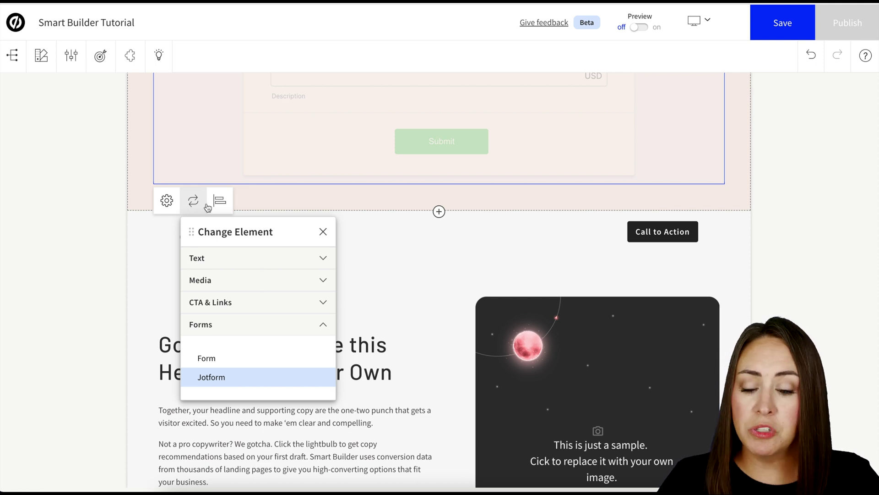
pyautogui.click(221, 202)
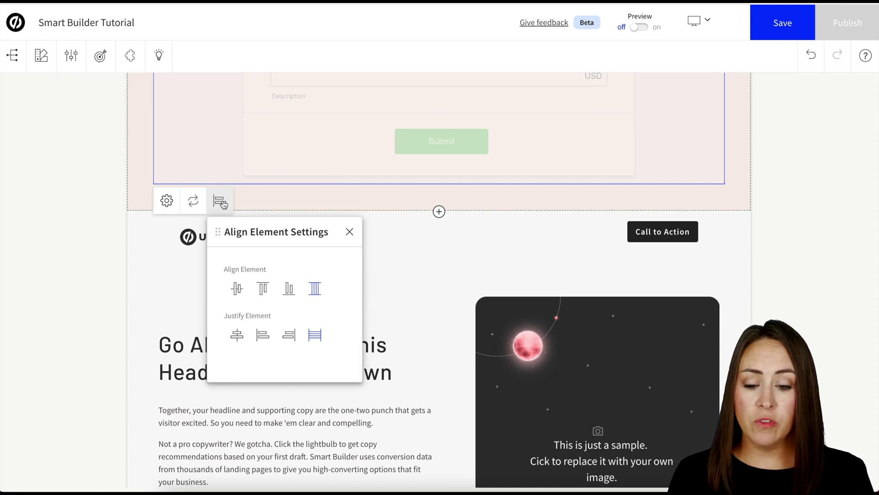
pyautogui.click(349, 232)
pyautogui.scroll(1, 350, 235)
# Replace the Generate Leads sign-up form with a Jotform element embedding Form 2.
pyautogui.scroll(1, 349, 235)
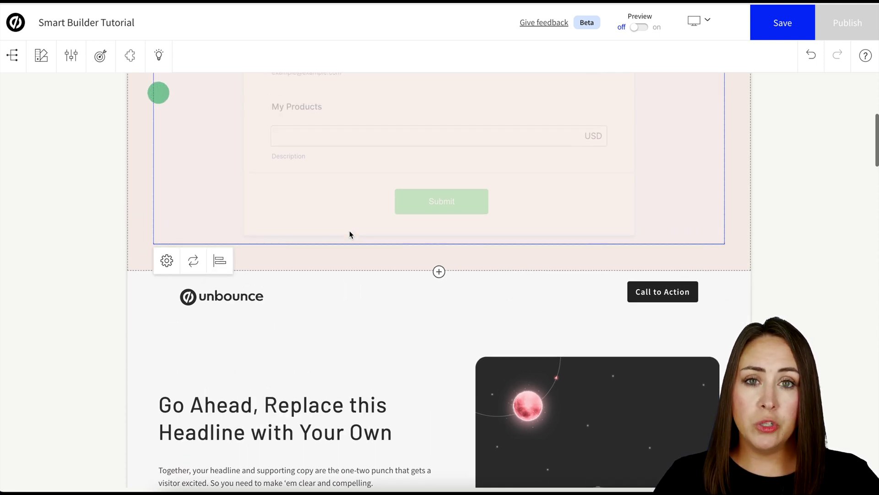
pyautogui.scroll(-1, 350, 234)
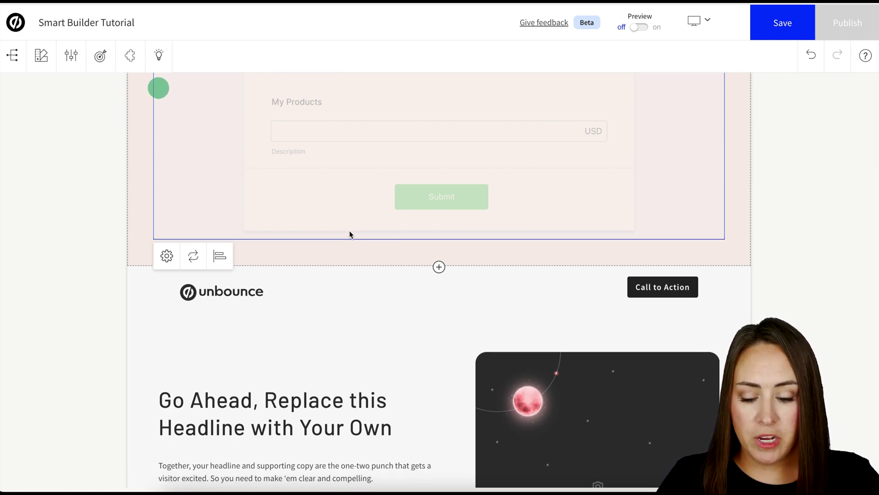
pyautogui.scroll(-4, 349, 234)
pyautogui.scroll(-6, 350, 234)
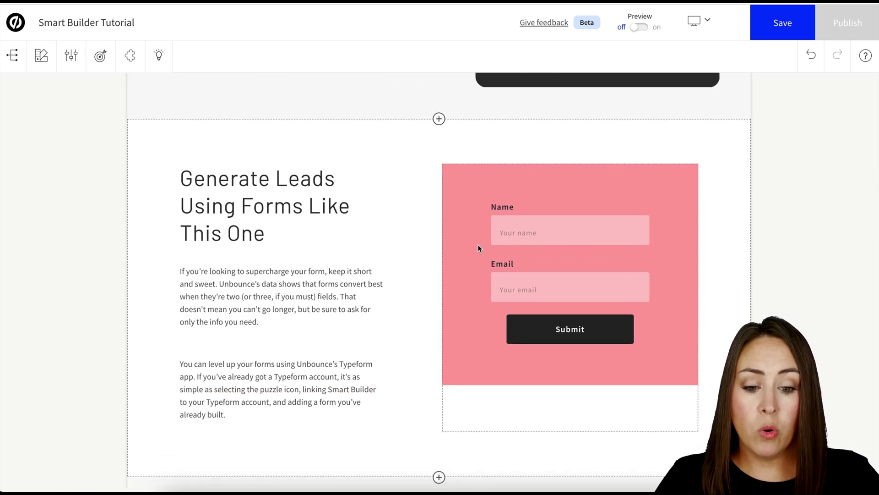
pyautogui.click(528, 187)
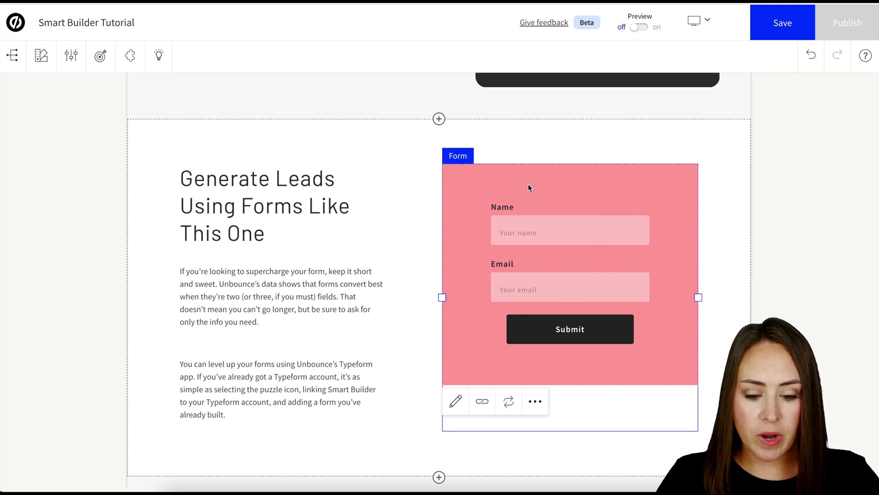
pyautogui.click(509, 401)
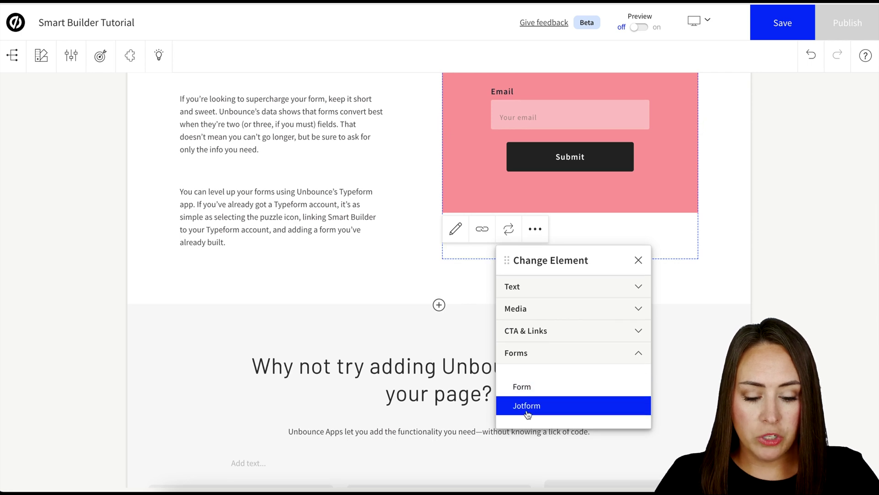
pyautogui.click(527, 406)
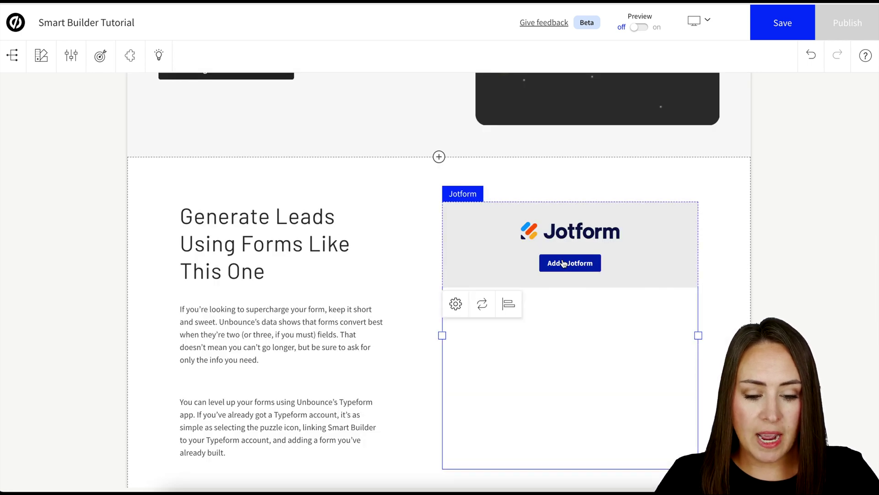
pyautogui.click(564, 263)
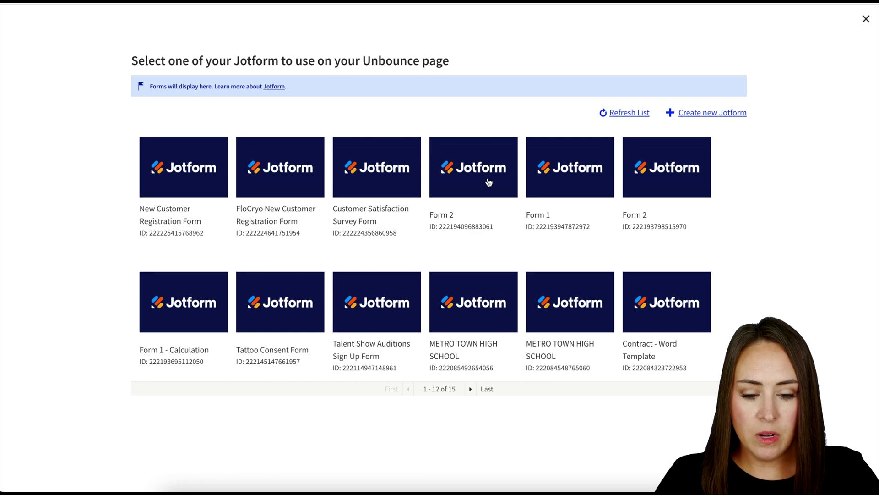
pyautogui.click(489, 183)
# Set that Jotform's form height to 800 px and save the page.
pyautogui.scroll(-2, 570, 326)
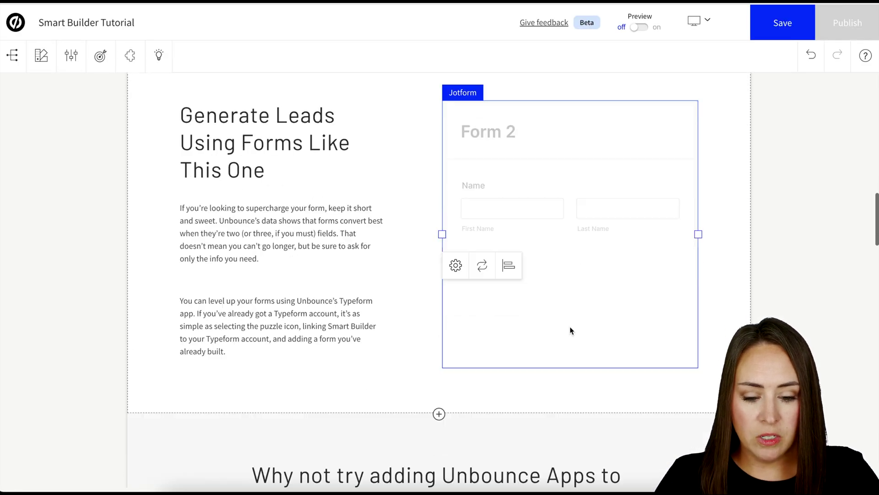
pyautogui.click(457, 269)
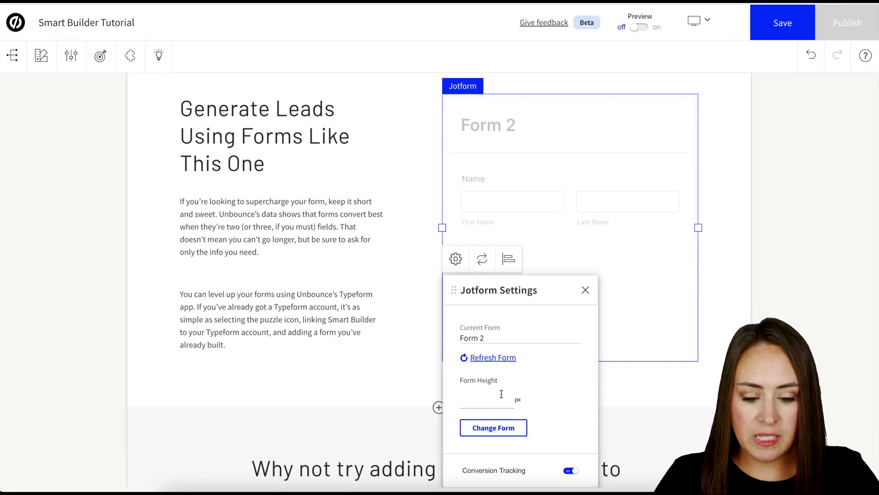
pyautogui.write('800')
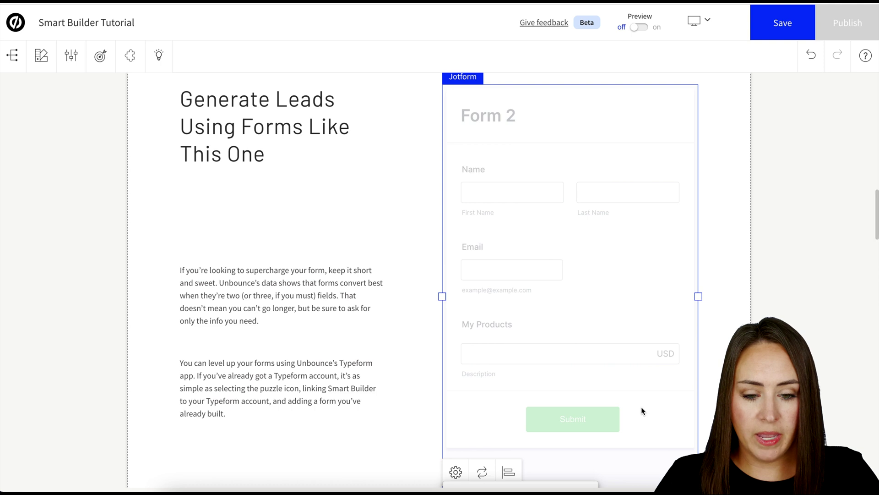
pyautogui.hotkey('ctrl', 's')
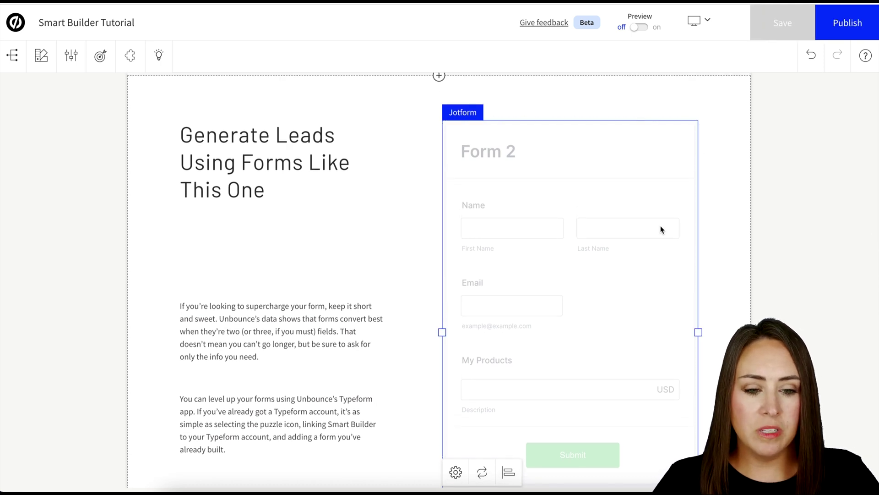
# Turn on preview and scroll through the page at desktop width.
pyautogui.click(639, 28)
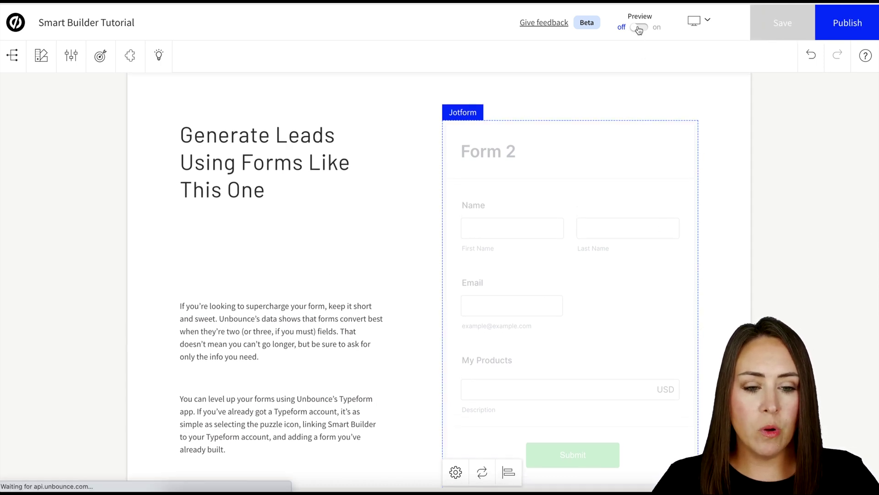
pyautogui.scroll(-3, 669, 254)
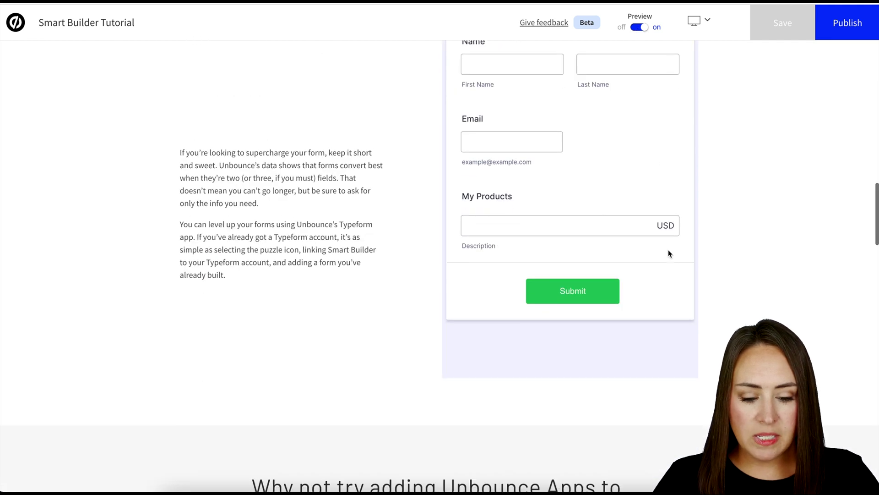
pyautogui.scroll(10, 669, 254)
pyautogui.scroll(10, 669, 254)
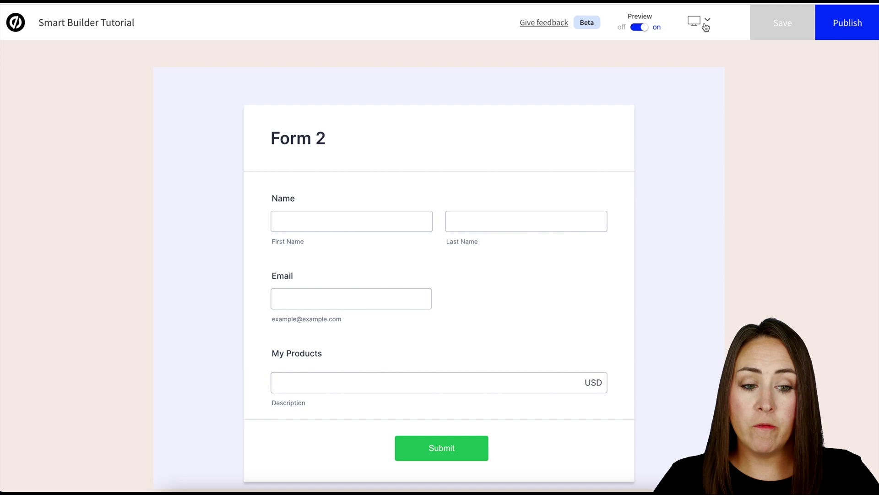
# Switch the preview to mobile width and scroll through the stacked Form 2 sections.
pyautogui.click(708, 22)
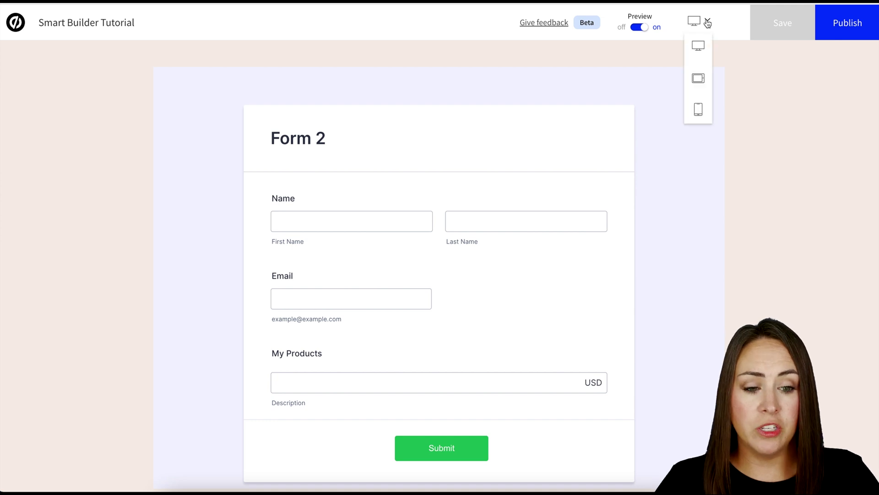
pyautogui.click(700, 108)
pyautogui.scroll(-2, 675, 256)
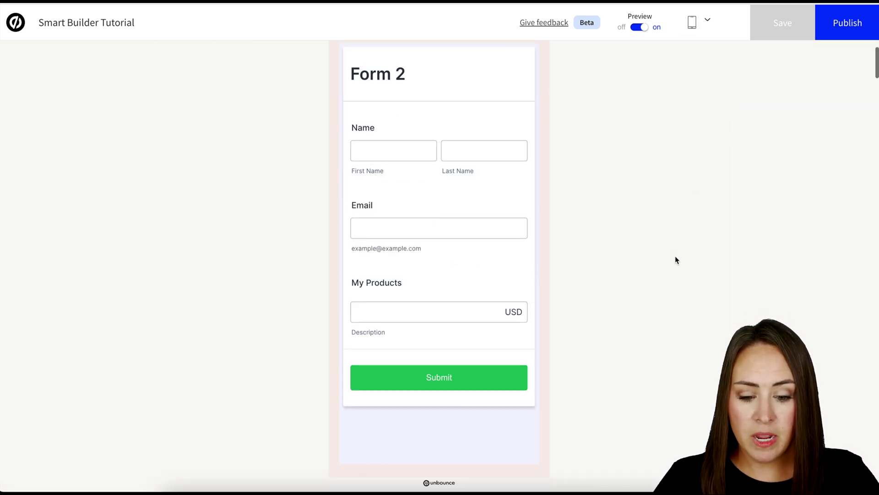
pyautogui.scroll(-10, 676, 256)
pyautogui.scroll(-10, 675, 256)
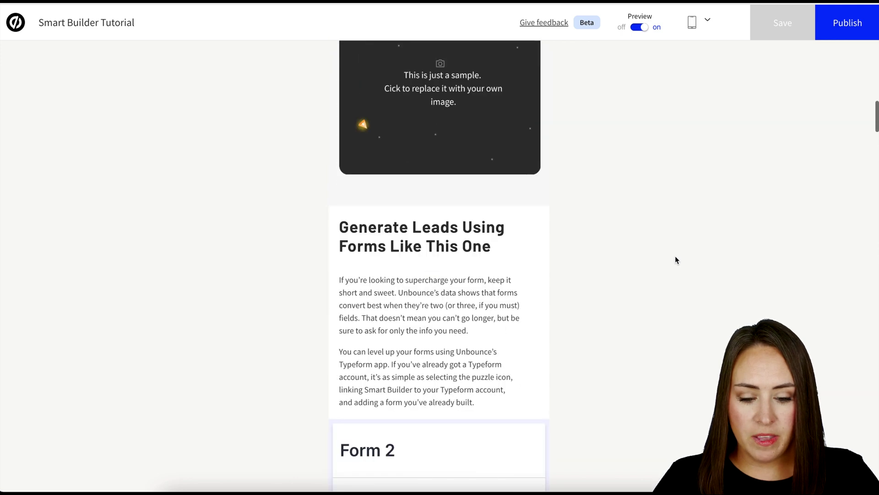
pyautogui.scroll(8, 675, 259)
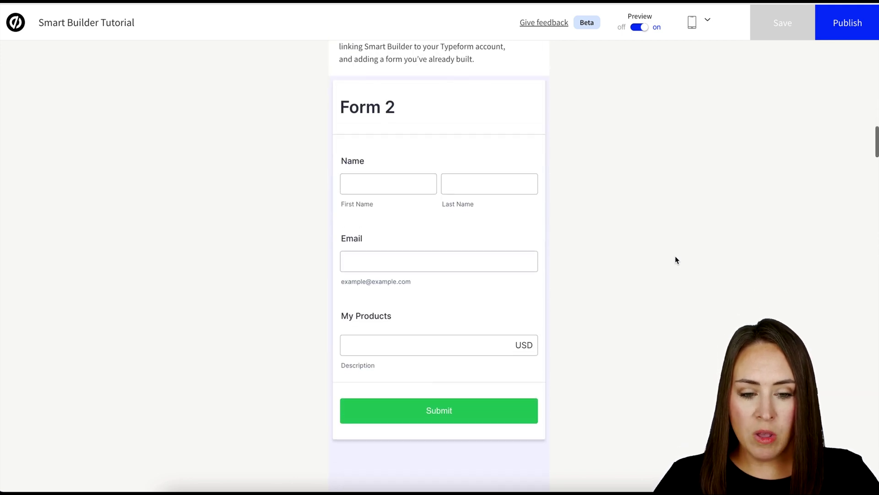